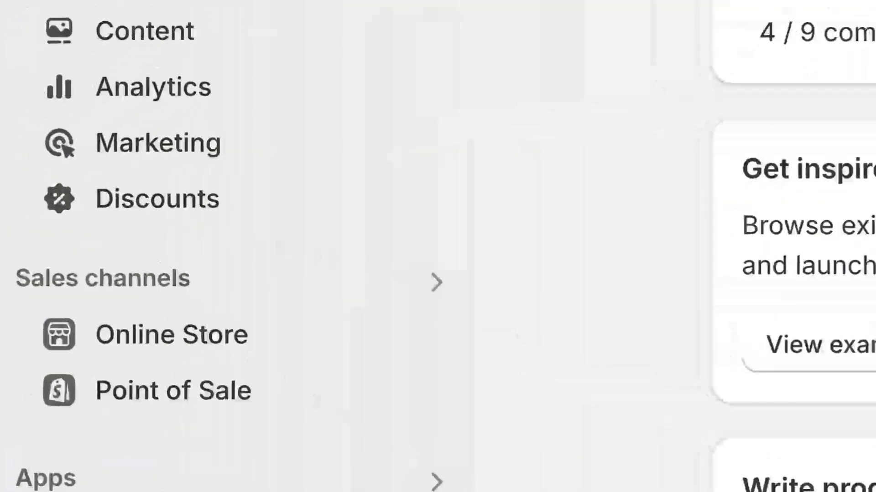
# Step: Add The Complete Snowboard in Ice to the cart from its product page
pyautogui.moveTo(95, 199); pyautogui.dragTo(230, 196)
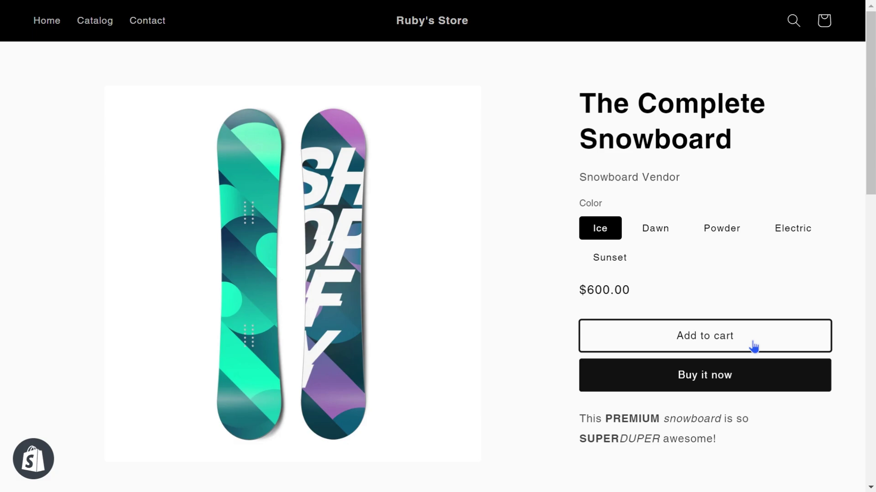
pyautogui.click(753, 347)
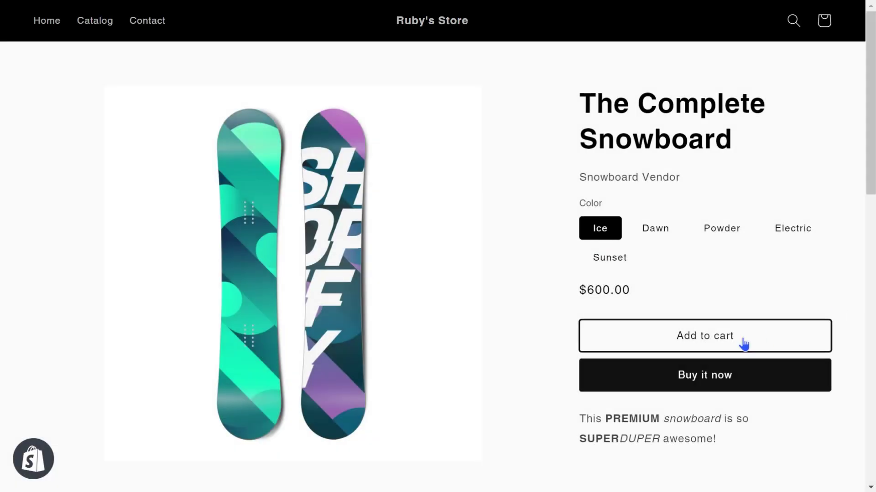
pyautogui.click(744, 344)
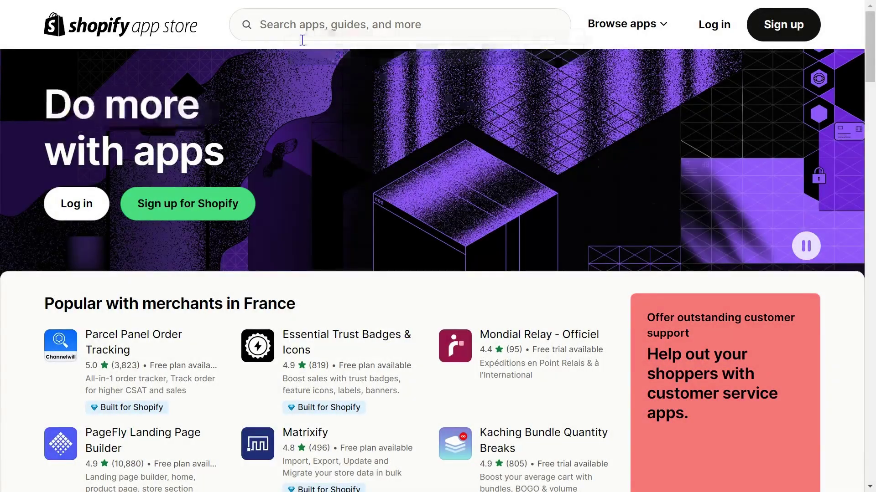
# Step: Search the App Store for 'BOGO' and find the BOGOS.io Free Gift Buy X Get Y app
pyautogui.click(292, 34)
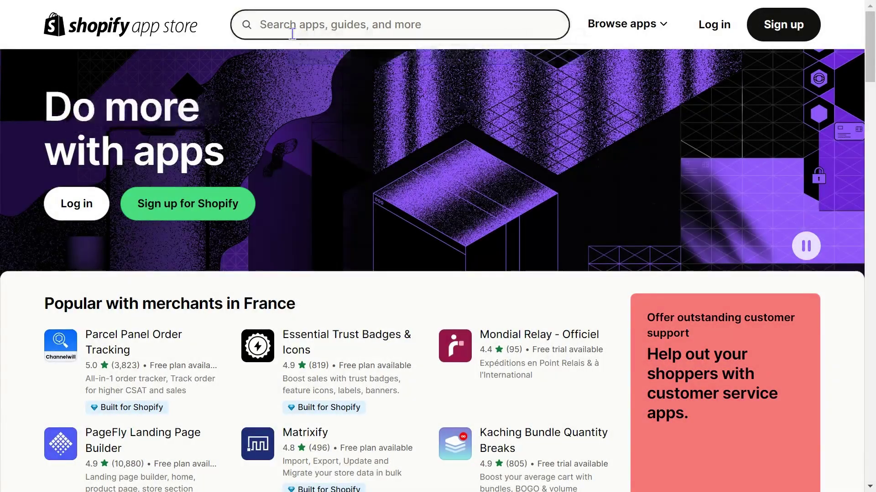
pyautogui.write('BOGO')
pyautogui.press('Return')
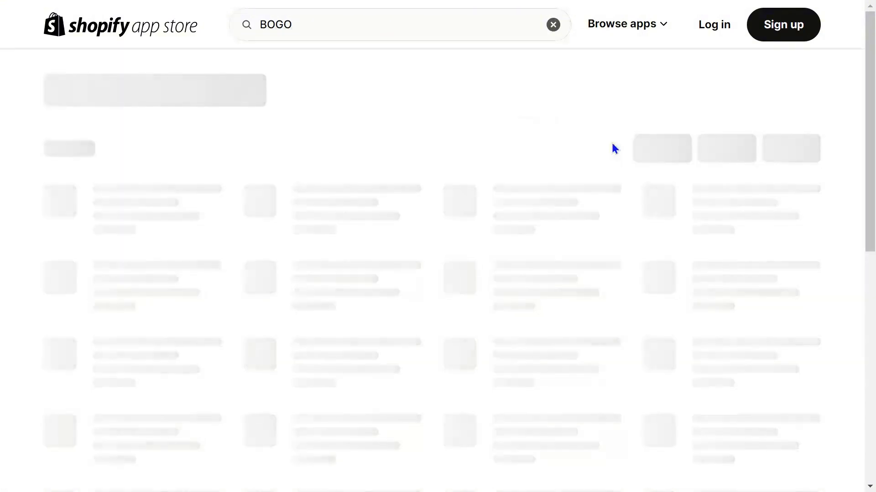
pyautogui.scroll(-2, 506, 173)
pyautogui.moveTo(485, 176); pyautogui.dragTo(541, 218)
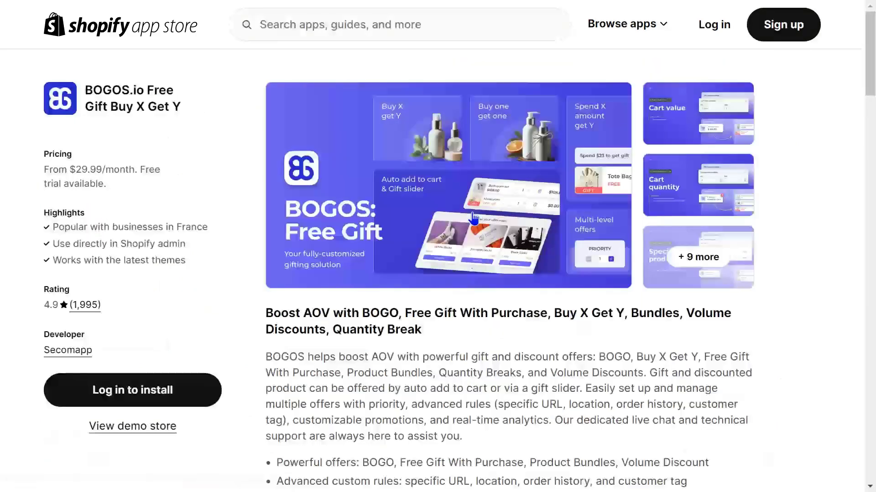
# Step: Review the app's supported discount types and launch date on its listing
pyautogui.scroll(-10, 541, 218)
pyautogui.moveTo(442, 122); pyautogui.dragTo(725, 155)
pyautogui.moveTo(378, 289); pyautogui.dragTo(528, 298)
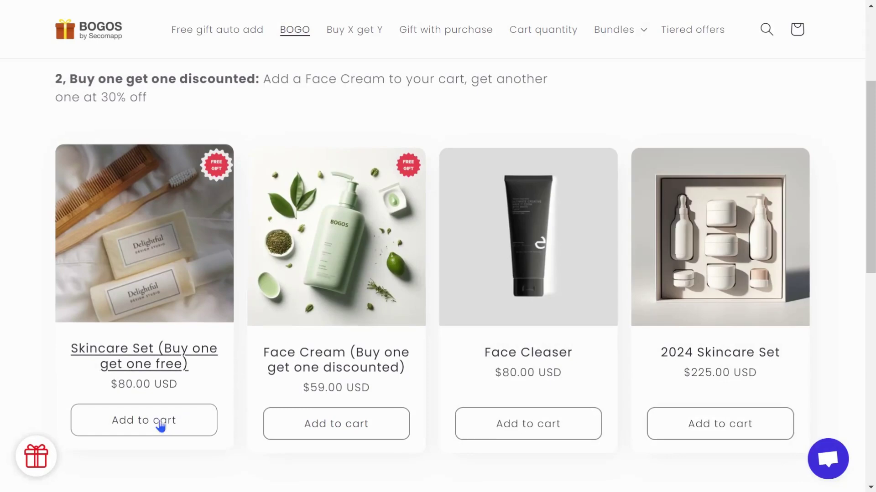
# Step: Add the Skincare Set to the cart and remove its free Skincare Set gift
pyautogui.click(160, 424)
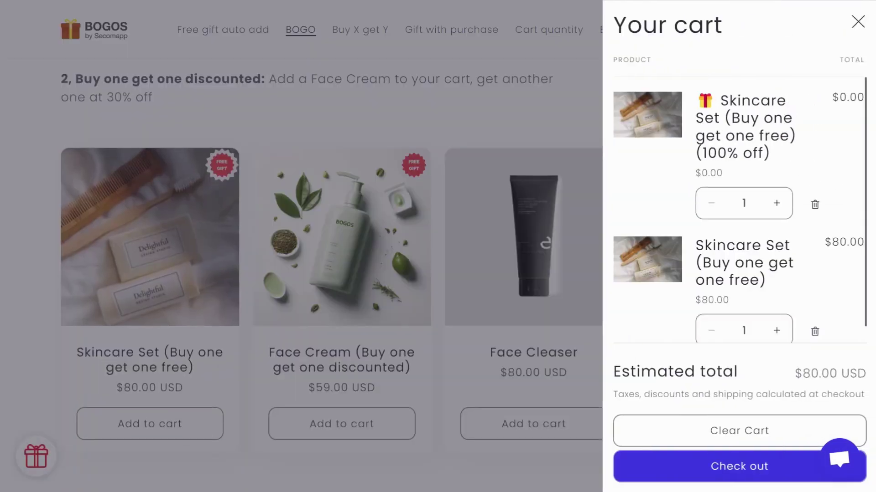
pyautogui.click(814, 205)
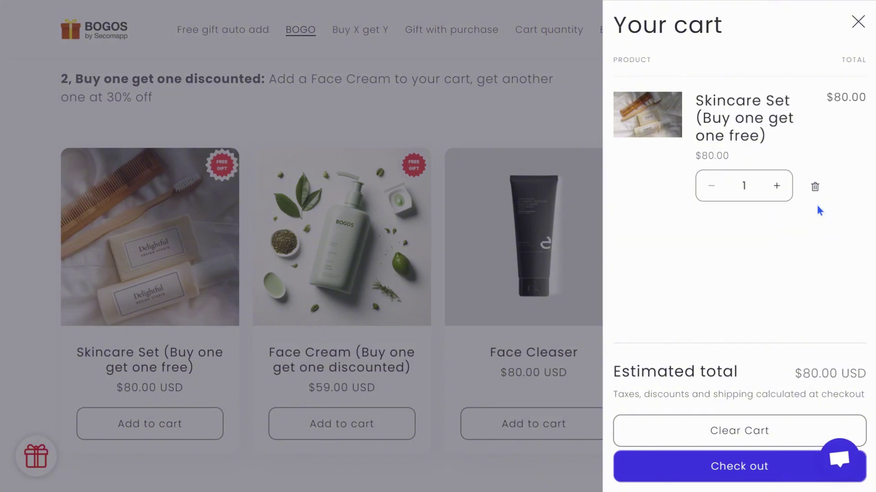
pyautogui.click(387, 383)
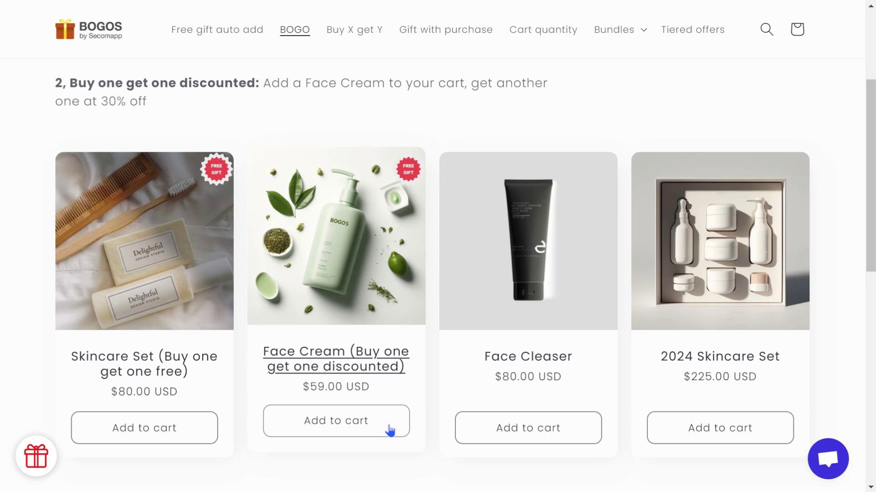
# Step: Add Face Cream and accept the 30%-off second Face Cream offer
pyautogui.click(390, 430)
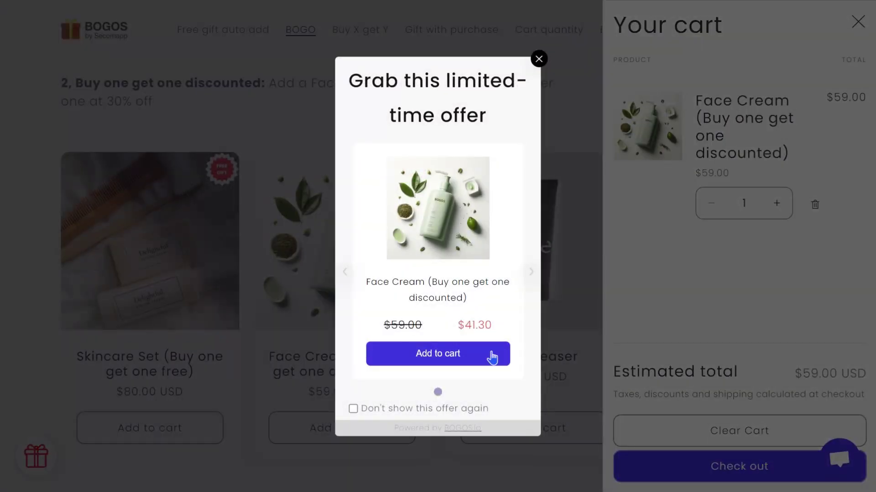
pyautogui.click(493, 358)
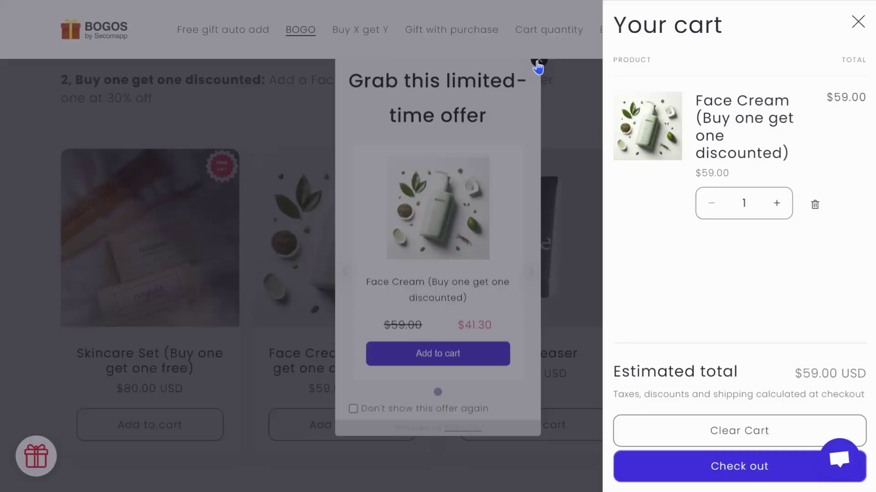
pyautogui.click(537, 64)
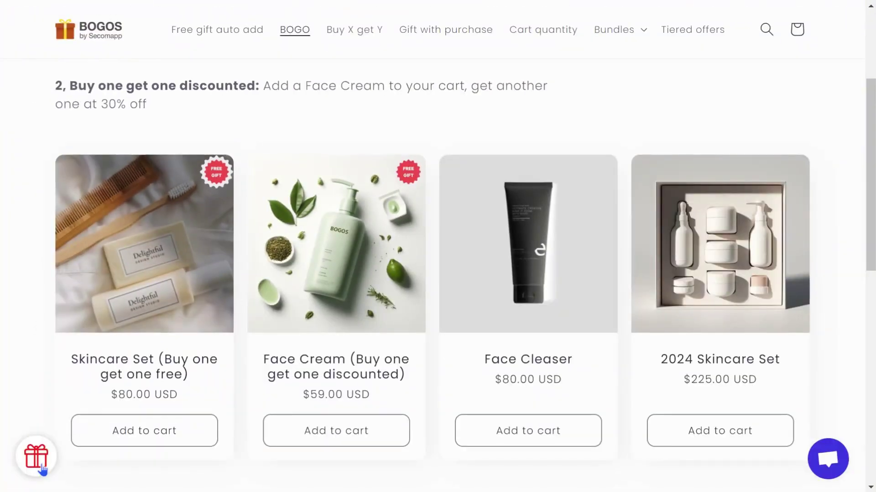
pyautogui.click(42, 470)
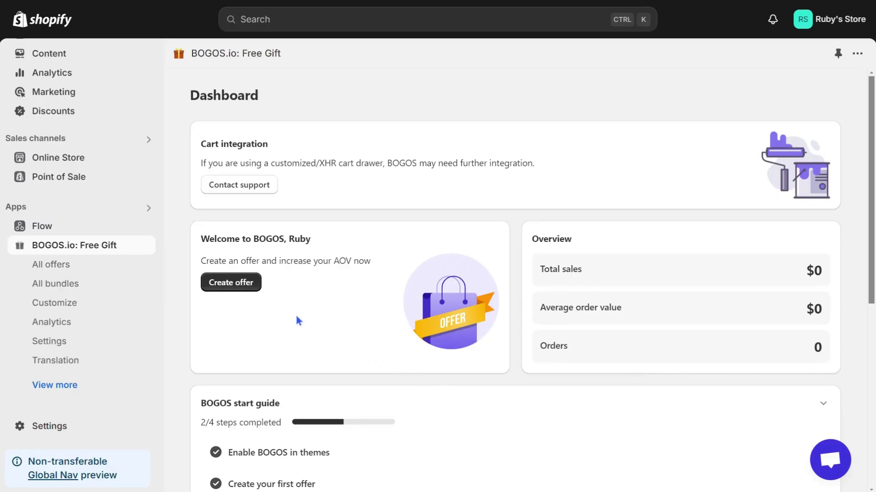
# Step: Start a new offer from the BOGO (Buy 1 get 1 the same) template
pyautogui.click(254, 285)
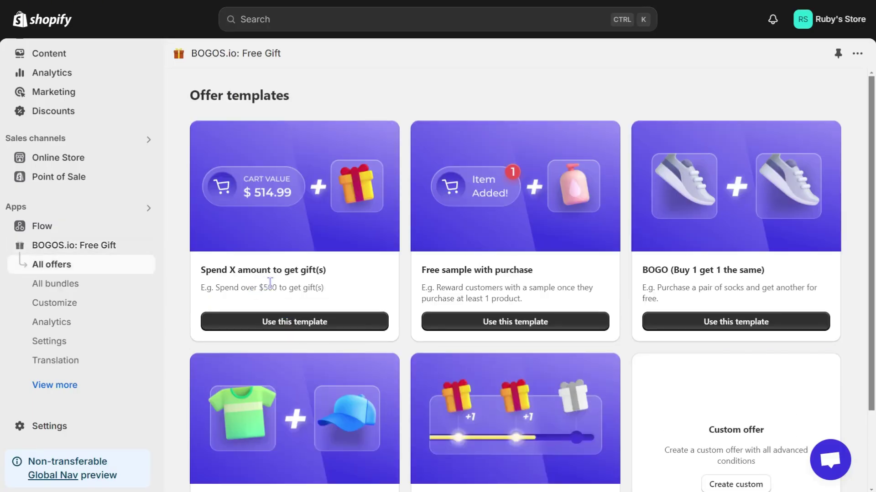
pyautogui.scroll(-1, 852, 294)
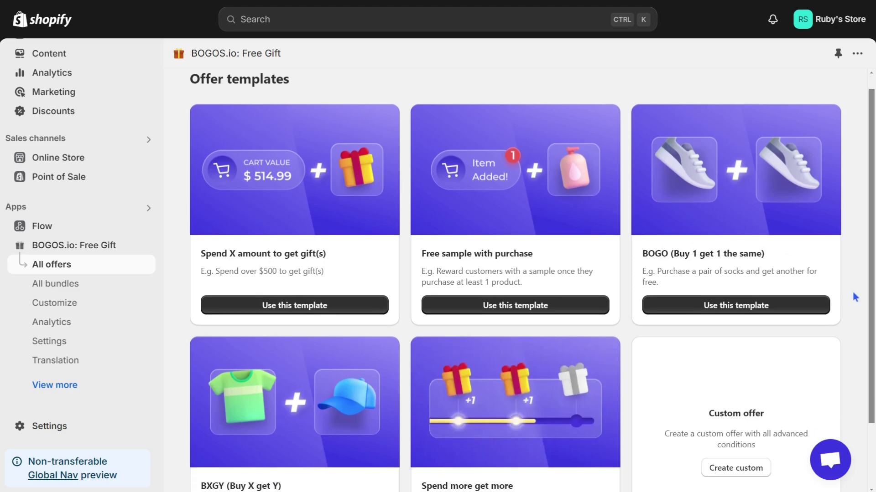
pyautogui.moveTo(642, 231); pyautogui.dragTo(791, 231)
pyautogui.click(791, 231)
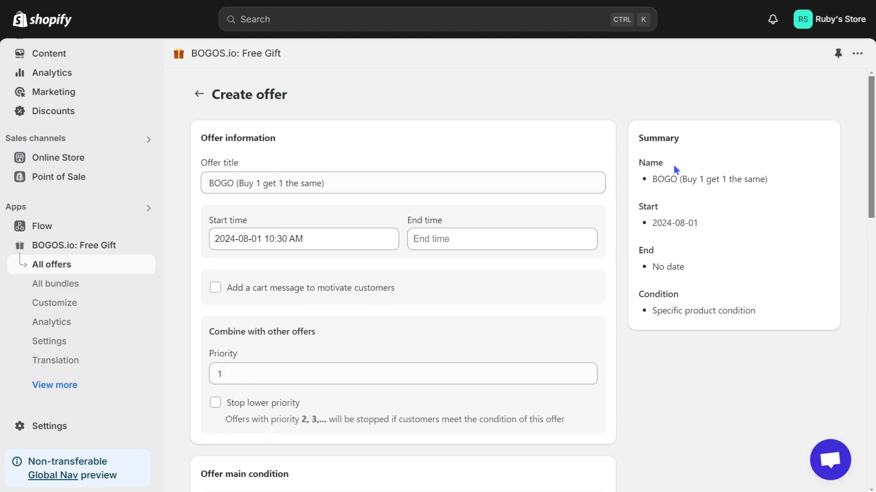
# Step: Append 'ruby' to the offer title and review the Start time and Multiply gifts settings
pyautogui.moveTo(203, 139); pyautogui.dragTo(291, 143)
pyautogui.click(371, 182)
pyautogui.write('ruby')
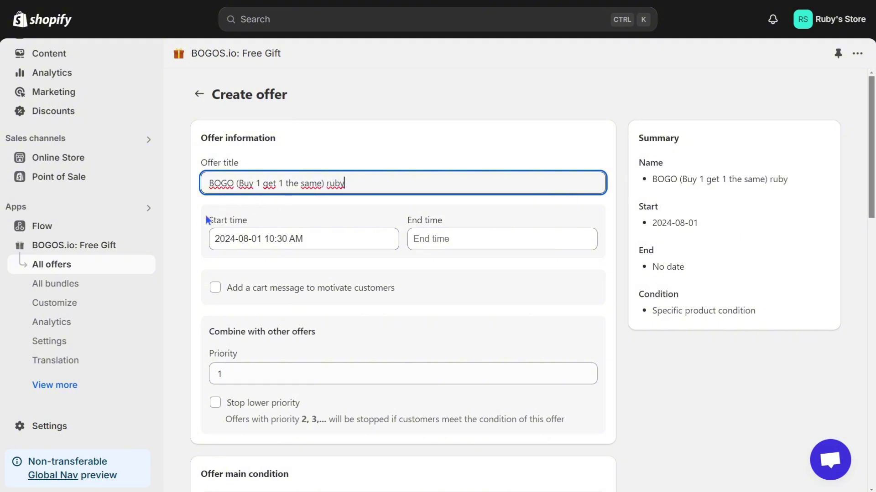
pyautogui.moveTo(205, 220); pyautogui.dragTo(248, 220)
pyautogui.scroll(-7, 402, 280)
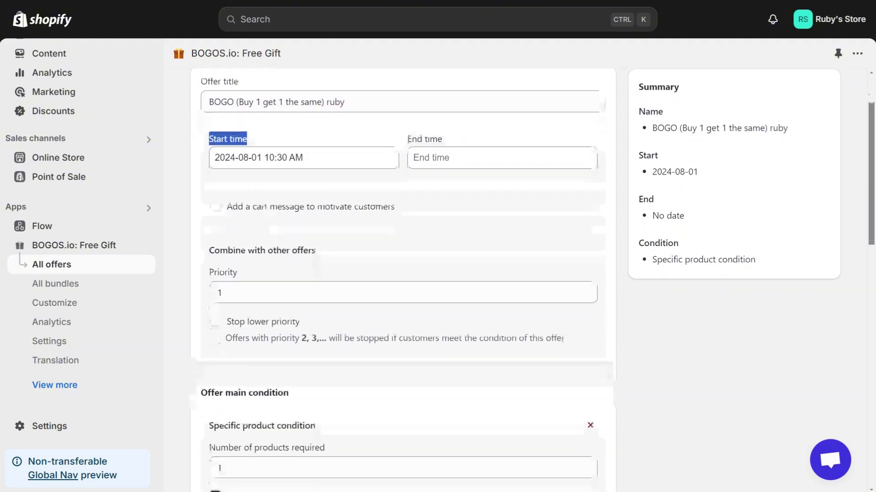
pyautogui.scroll(-2, 403, 280)
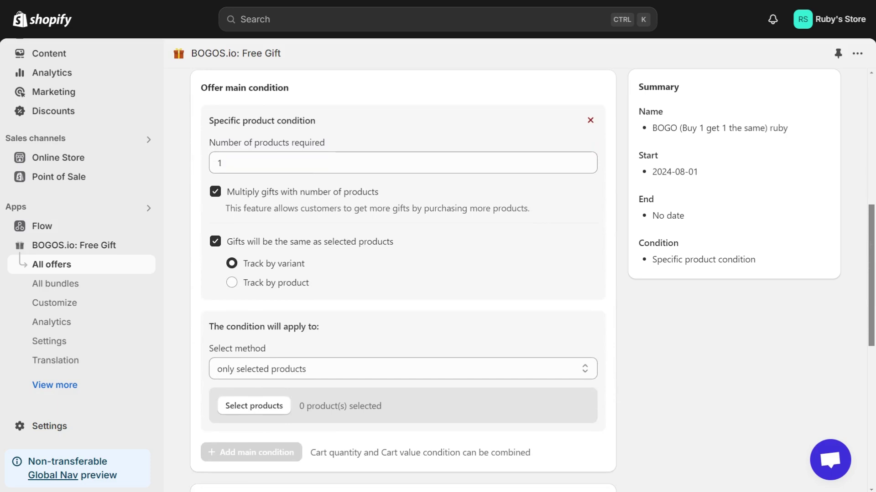
pyautogui.moveTo(227, 192); pyautogui.dragTo(392, 195)
pyautogui.click(392, 195)
# Step: Turn off Multiply gifts and set Body lotion as the qualifying product
pyautogui.click(215, 192)
pyautogui.click(278, 407)
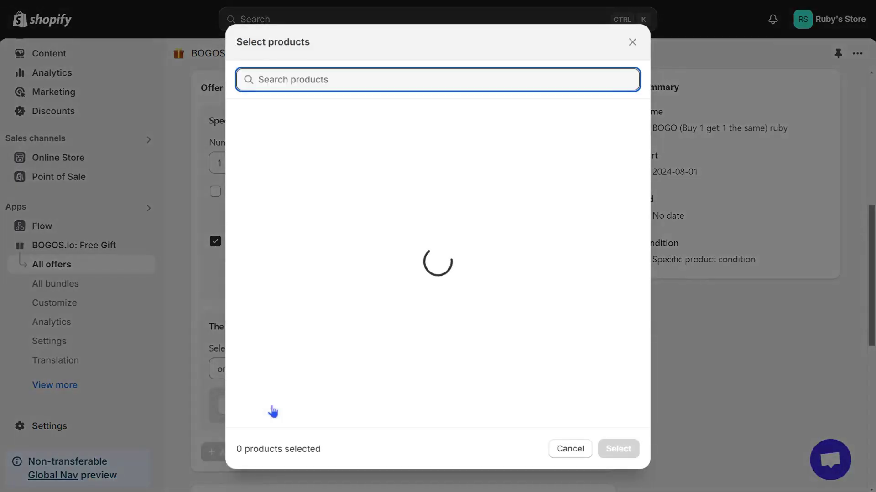
pyautogui.click(606, 127)
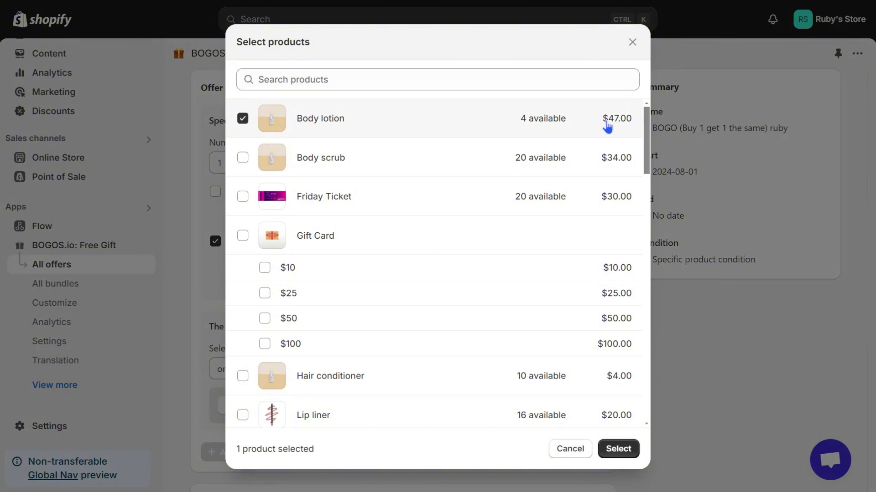
pyautogui.click(618, 449)
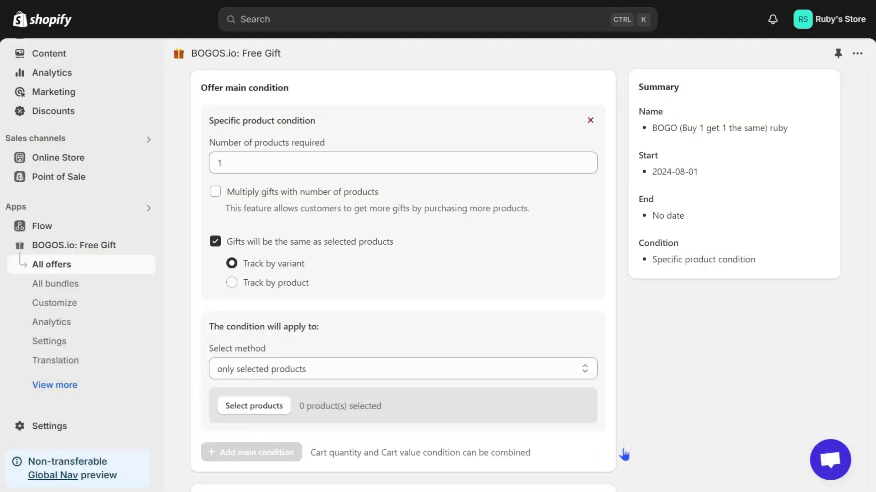
# Step: Check the 100% Body lotion gift discount and publish the offer
pyautogui.scroll(-10, 622, 454)
pyautogui.moveTo(200, 100); pyautogui.dragTo(265, 97)
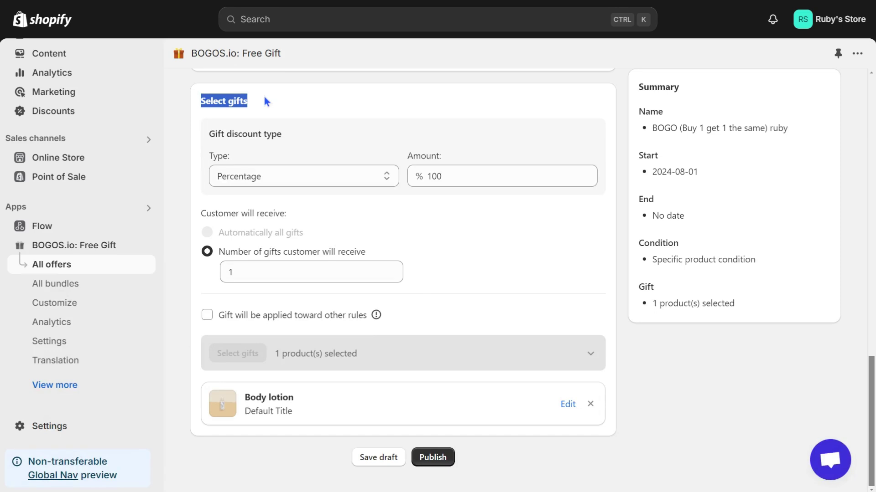
pyautogui.moveTo(441, 170); pyautogui.dragTo(396, 181)
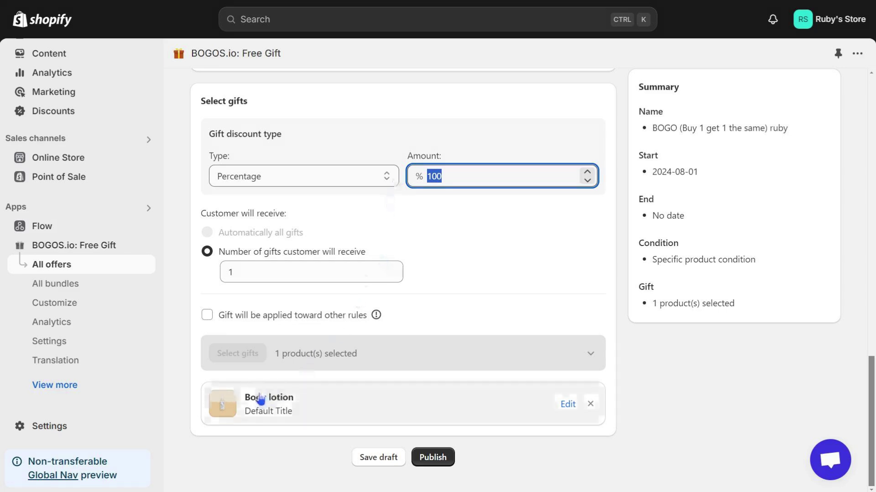
pyautogui.click(241, 403)
pyautogui.moveTo(241, 404); pyautogui.dragTo(328, 396)
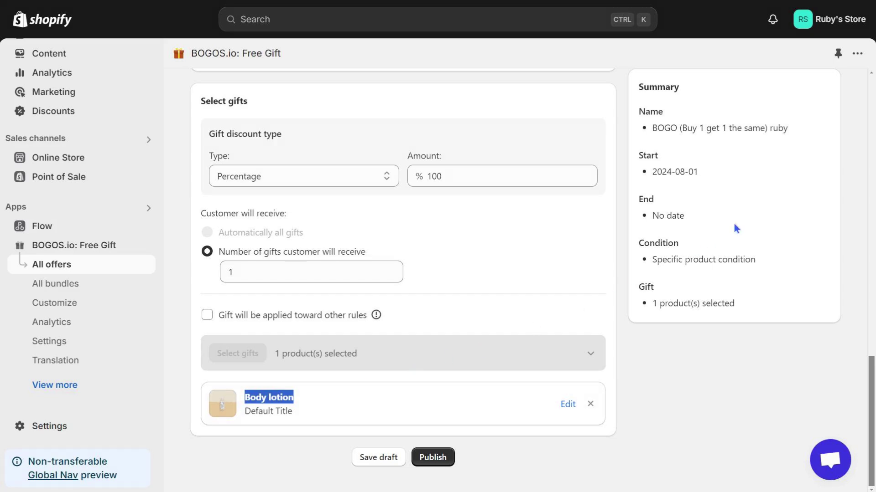
pyautogui.click(854, 142)
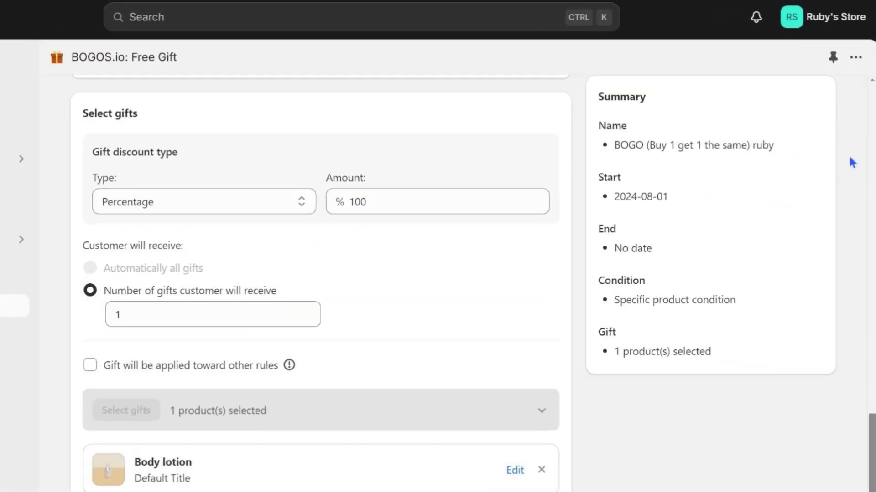
pyautogui.click(432, 457)
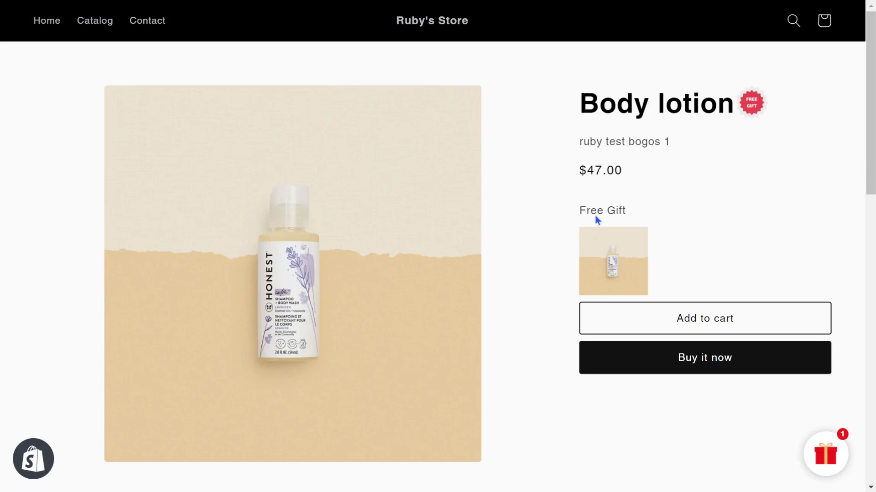
# Step: Add Body lotion to the cart and confirm the gift line shows 100% off
pyautogui.click(844, 464)
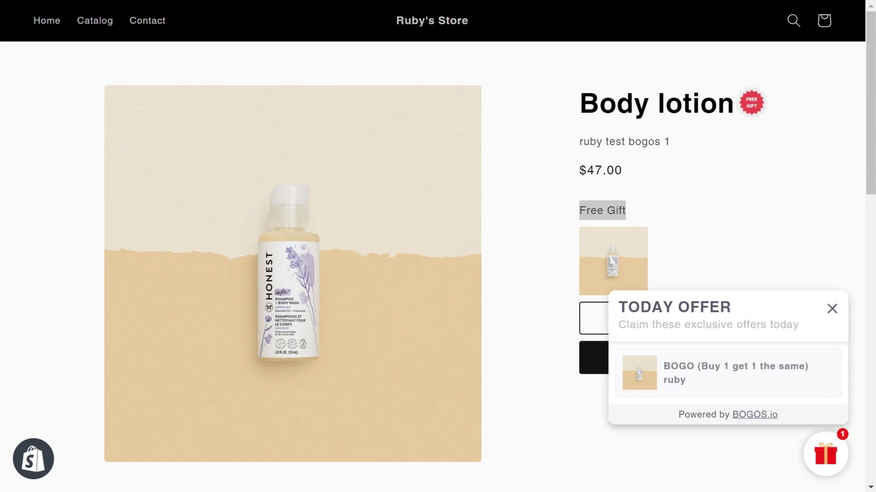
pyautogui.click(845, 465)
pyautogui.click(760, 322)
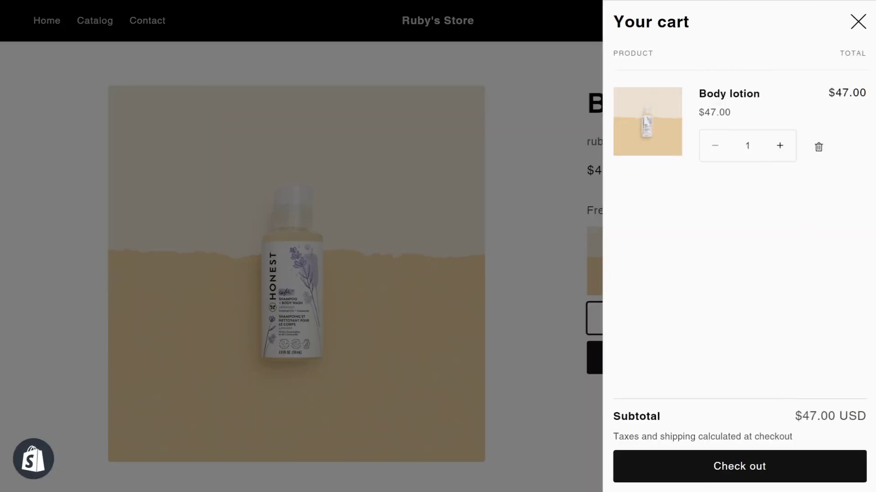
pyautogui.moveTo(699, 91); pyautogui.dragTo(778, 119)
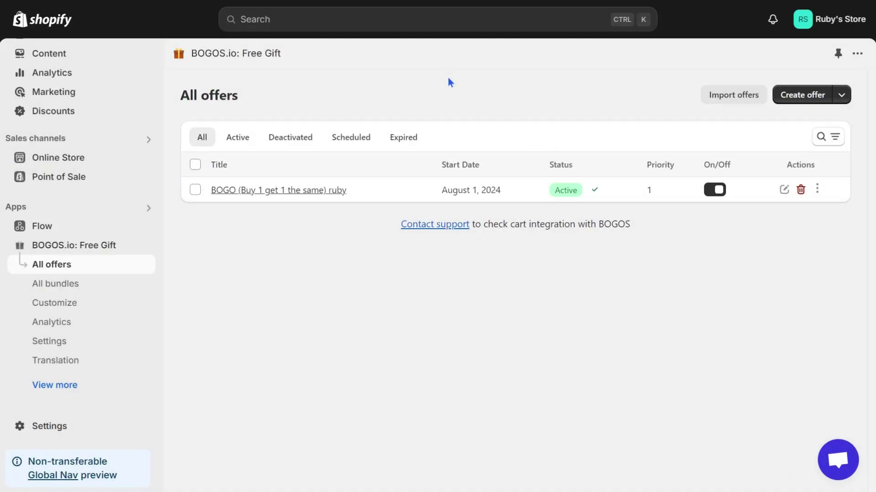
# Step: Change the ruby offer's gift discount to 50%, save it, and re-add Body lotion to the cart
pyautogui.click(396, 189)
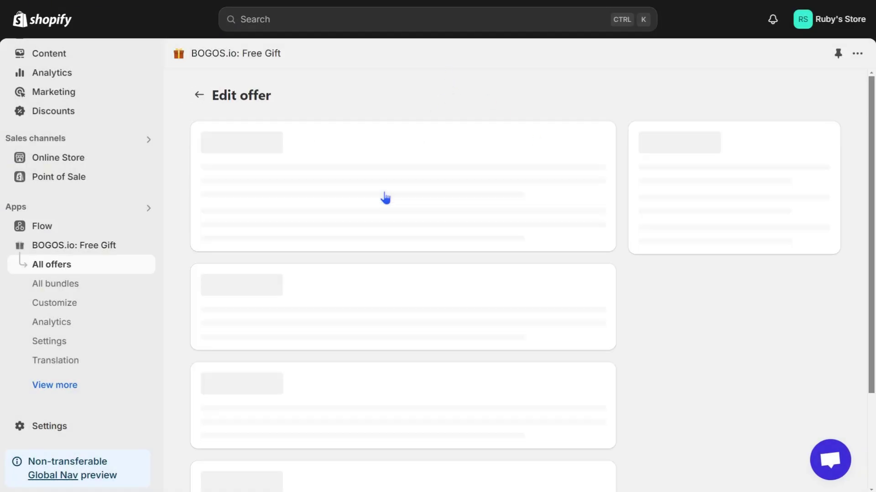
pyautogui.scroll(-10, 391, 191)
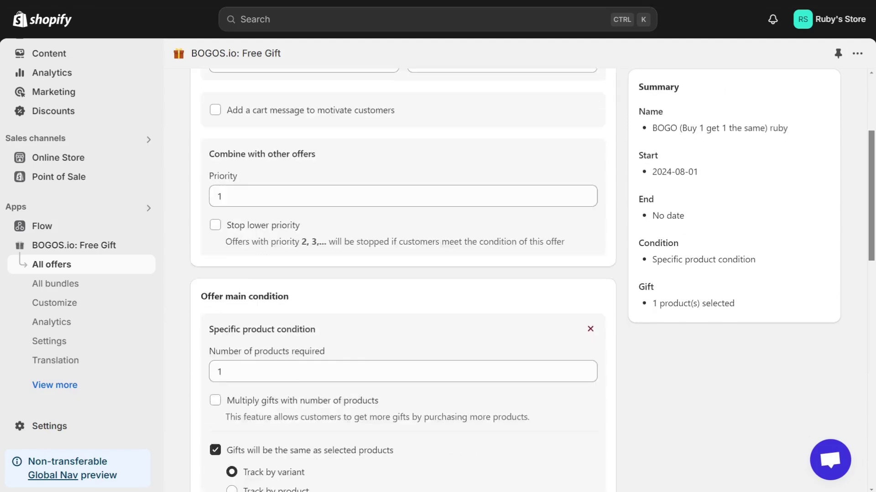
pyautogui.click(459, 177)
pyautogui.press('BackSpace')
pyautogui.press('BackSpace')
pyautogui.write('50')
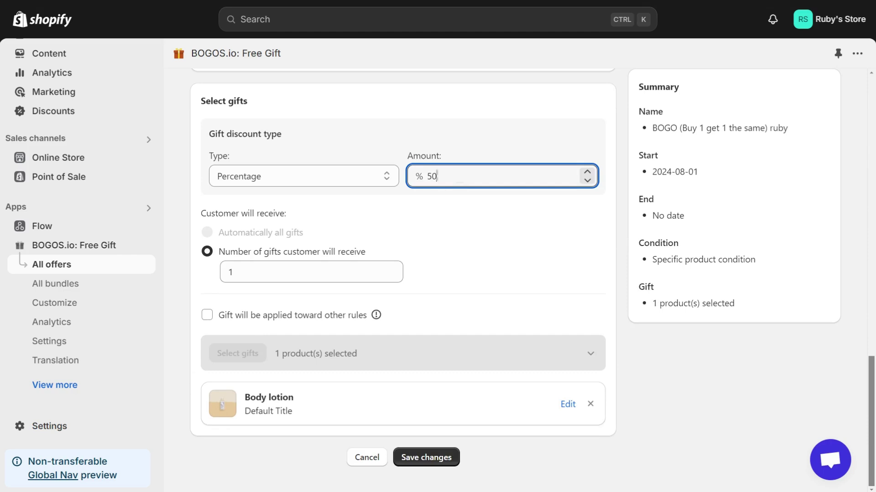
pyautogui.click(420, 463)
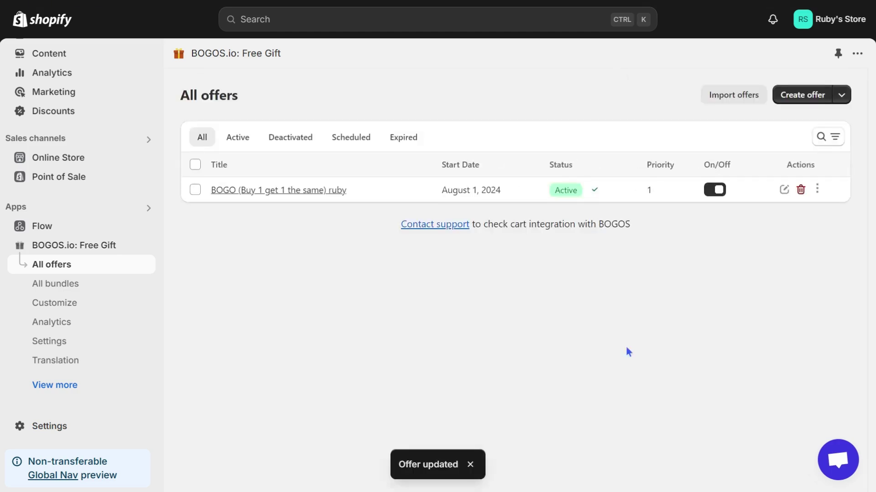
pyautogui.click(745, 314)
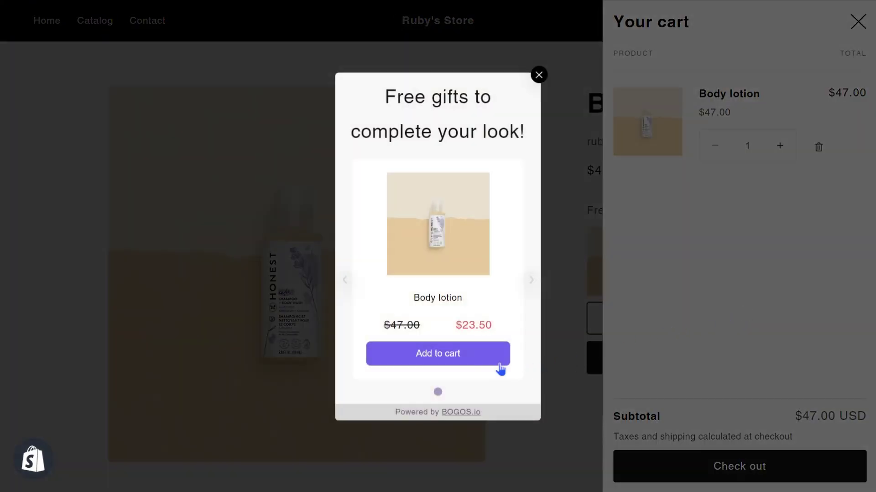
# Step: Claim the $23.50 half-price Body lotion gift and close the Free gifts popup
pyautogui.click(481, 365)
pyautogui.click(538, 76)
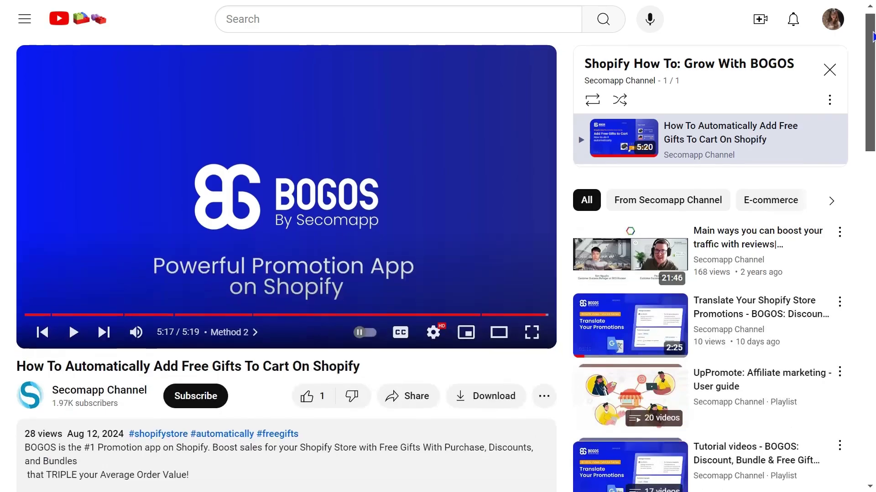
pyautogui.scroll(-7, 287, 274)
pyautogui.scroll(-1, 287, 273)
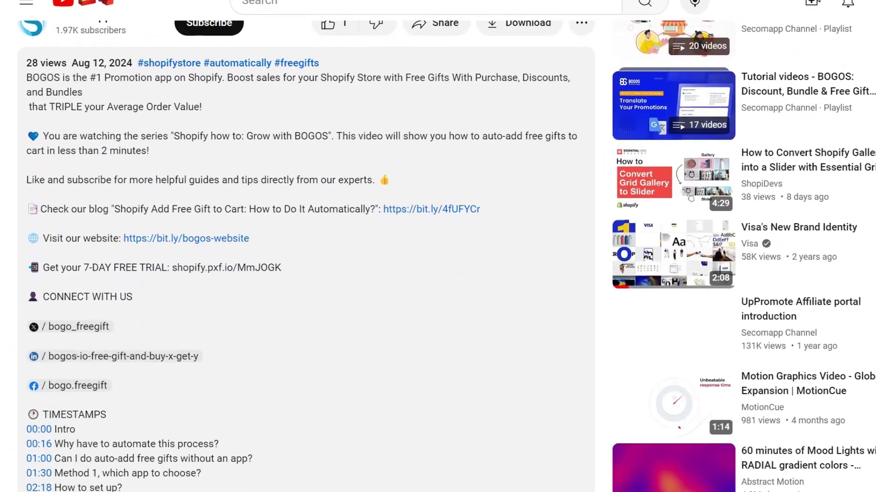